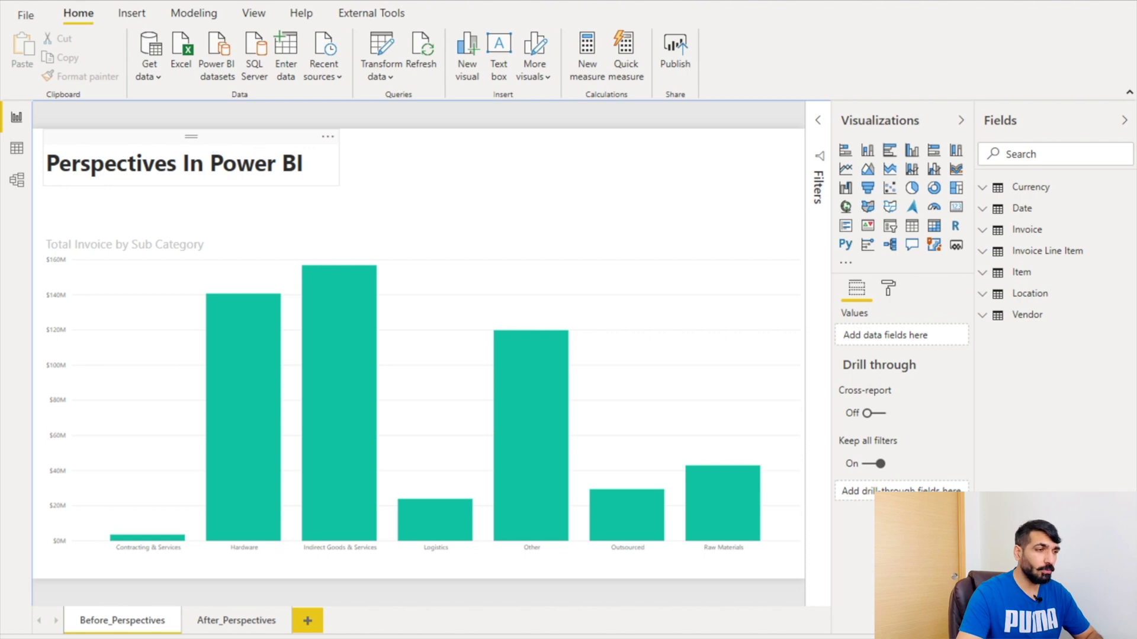
Open the File backstage view to see recent reports such as Perspectives Demo.pbix
click(26, 13)
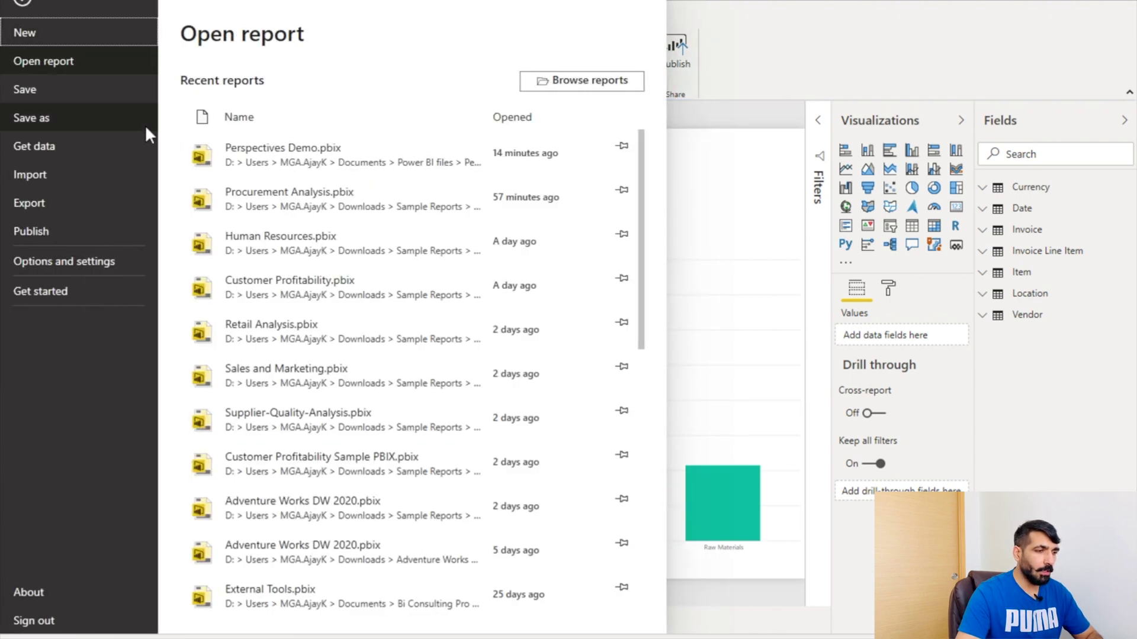
Show the global Preview features options, with Personalize visuals enabled
click(64, 262)
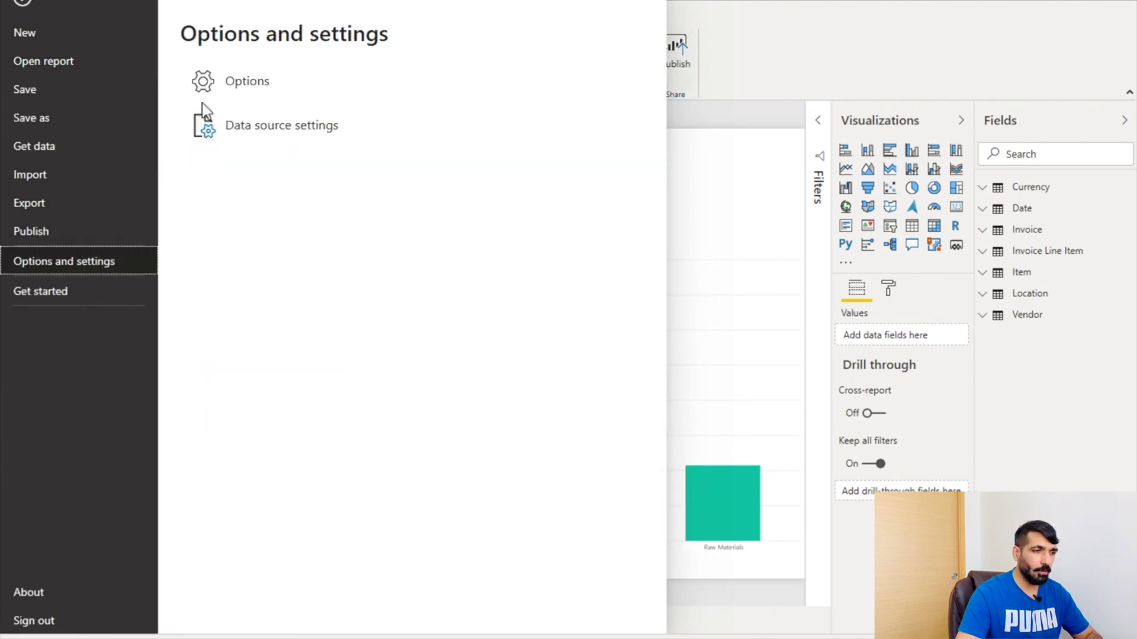
click(272, 72)
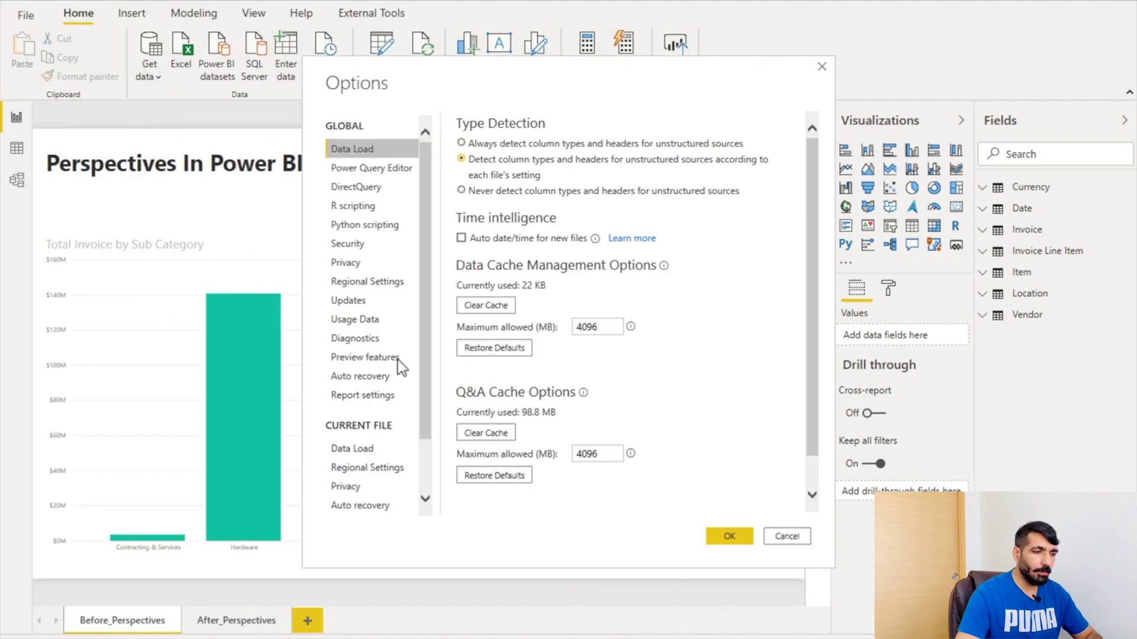
click(365, 357)
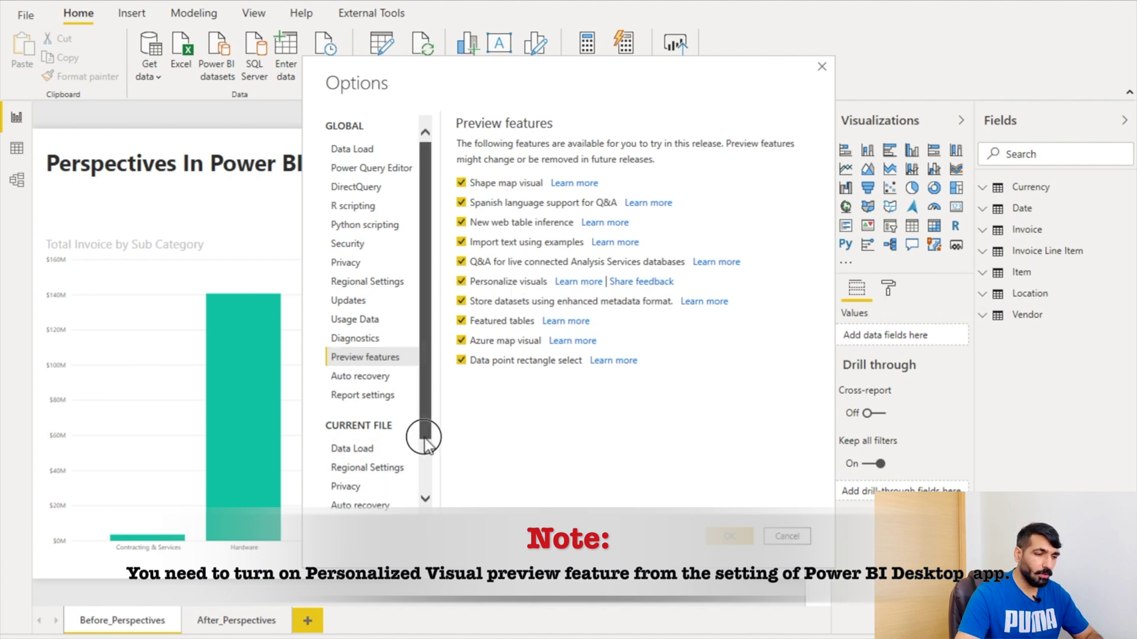
scroll(414, 432, down, 2)
Confirm this file lets report readers personalize visuals, then close Options with OK
click(380, 497)
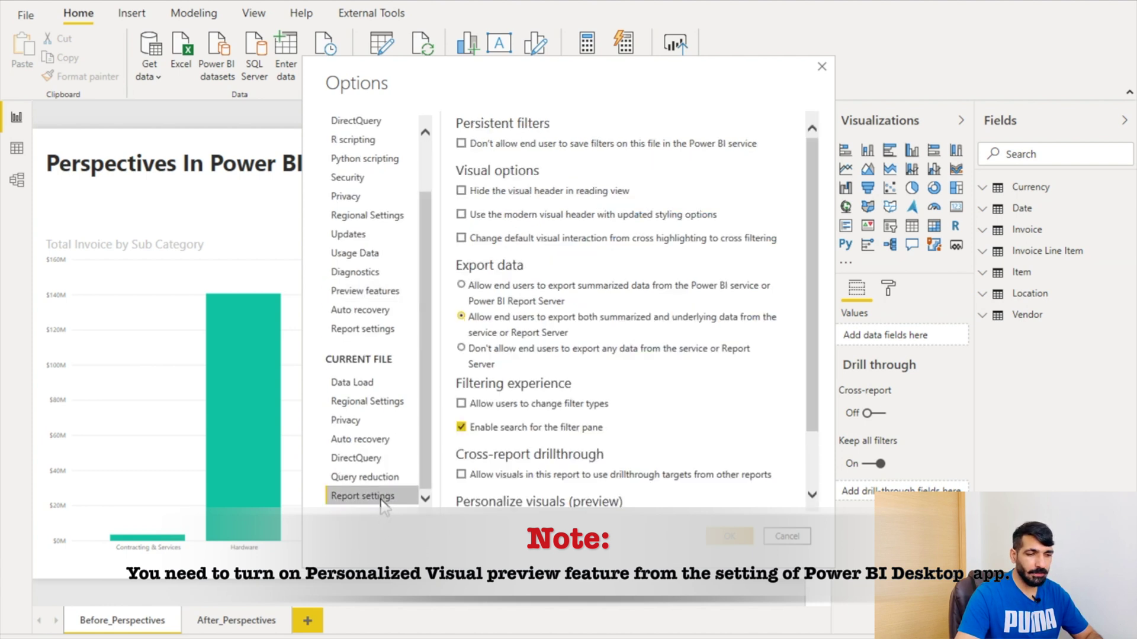
scroll(740, 367, down, 1)
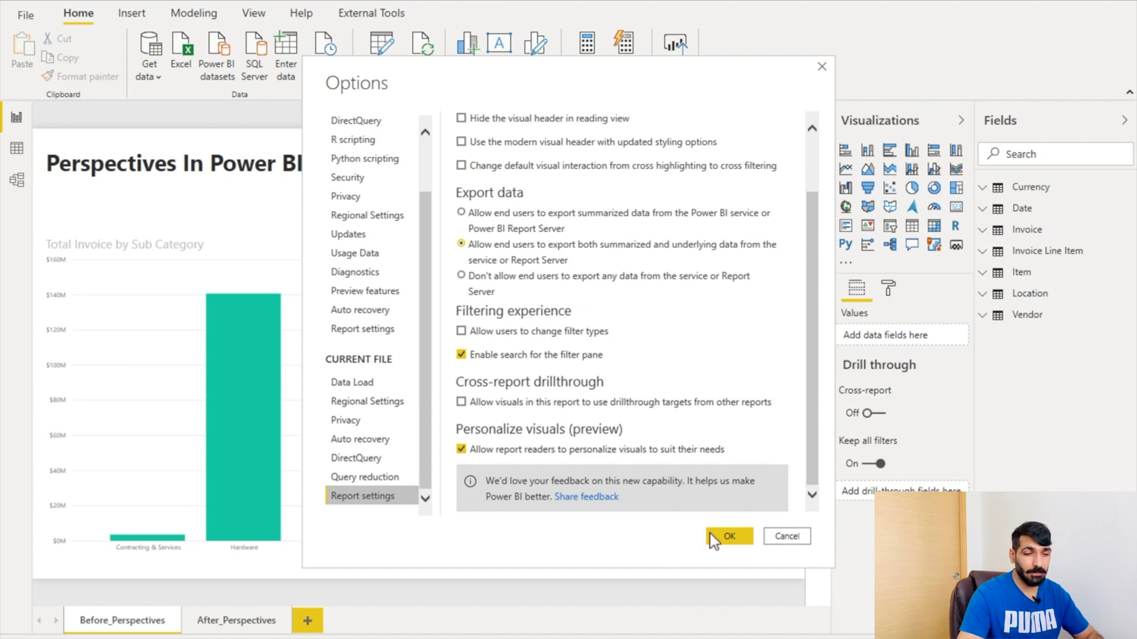
click(729, 536)
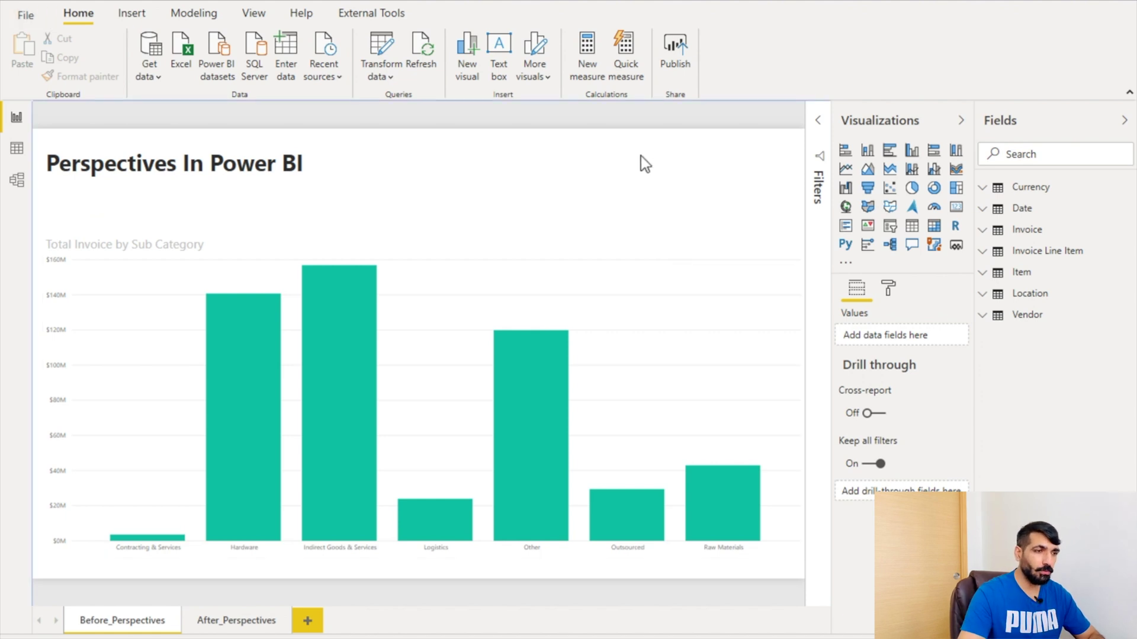
Launch Tabular Editor from External Tools, connected to the report's model
click(380, 16)
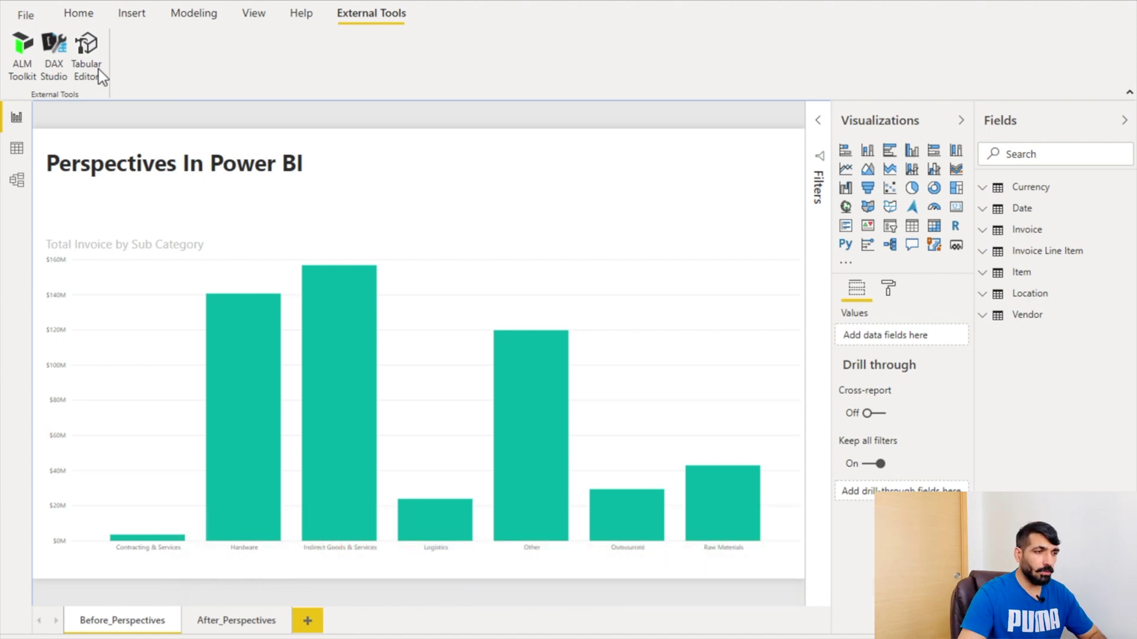
click(94, 57)
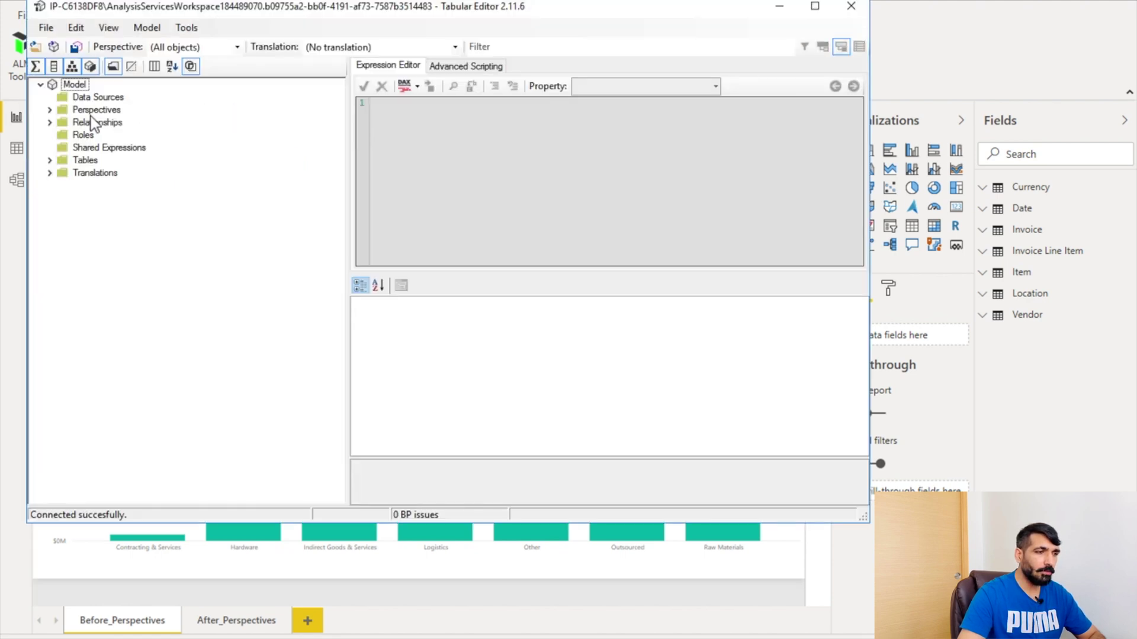
Delete the old New Perspective, recreate New Perspective, and expand the model's tables
click(52, 110)
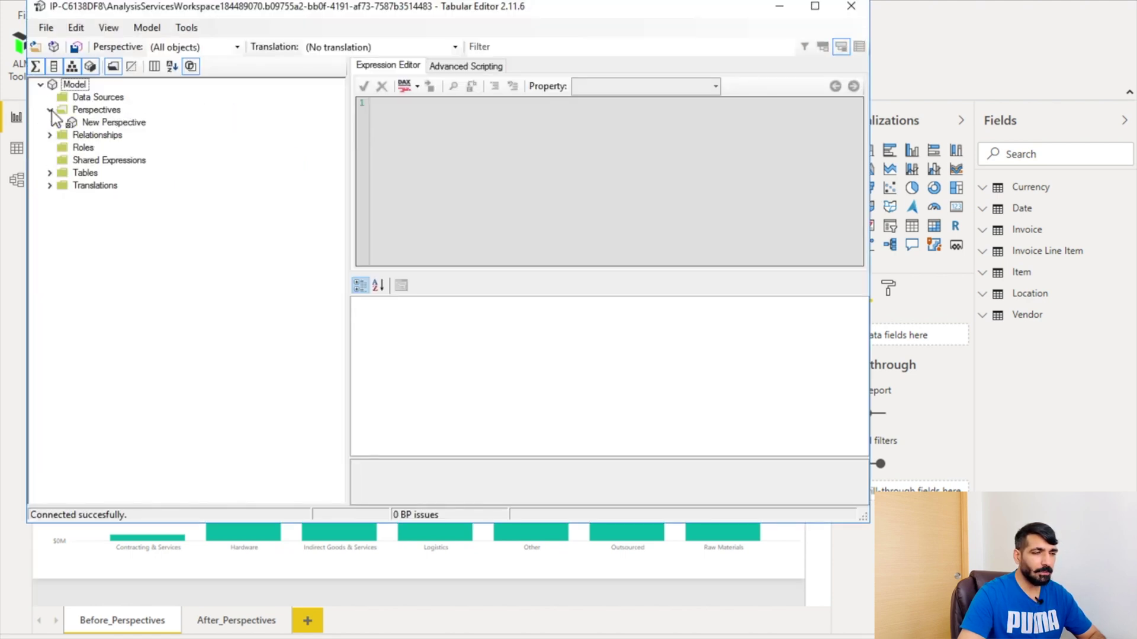
right_click(111, 123)
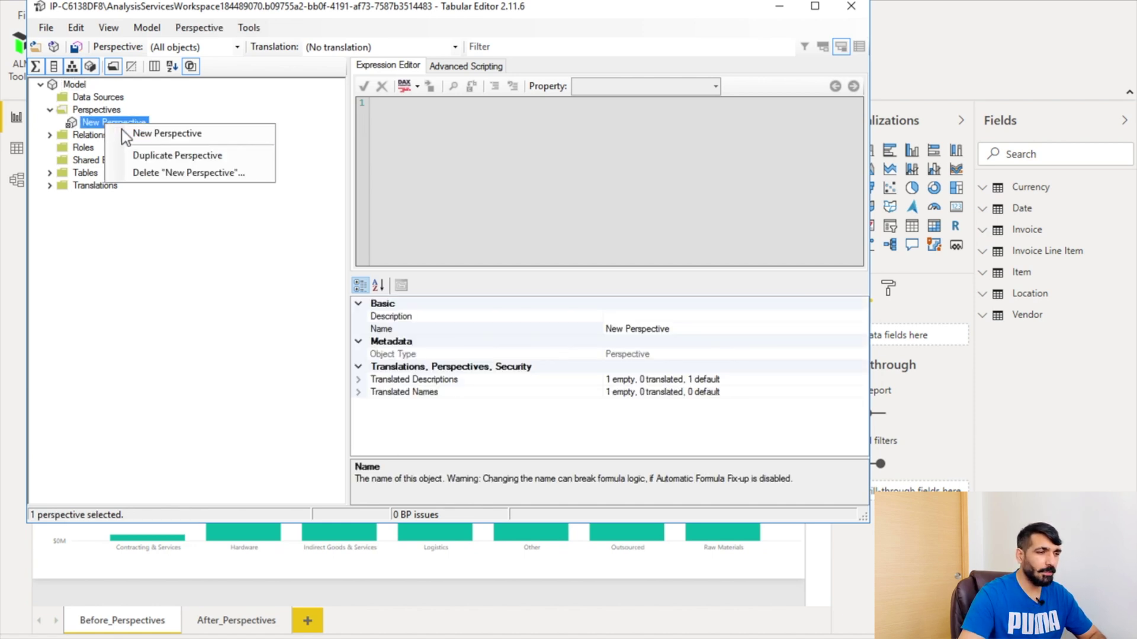
click(148, 174)
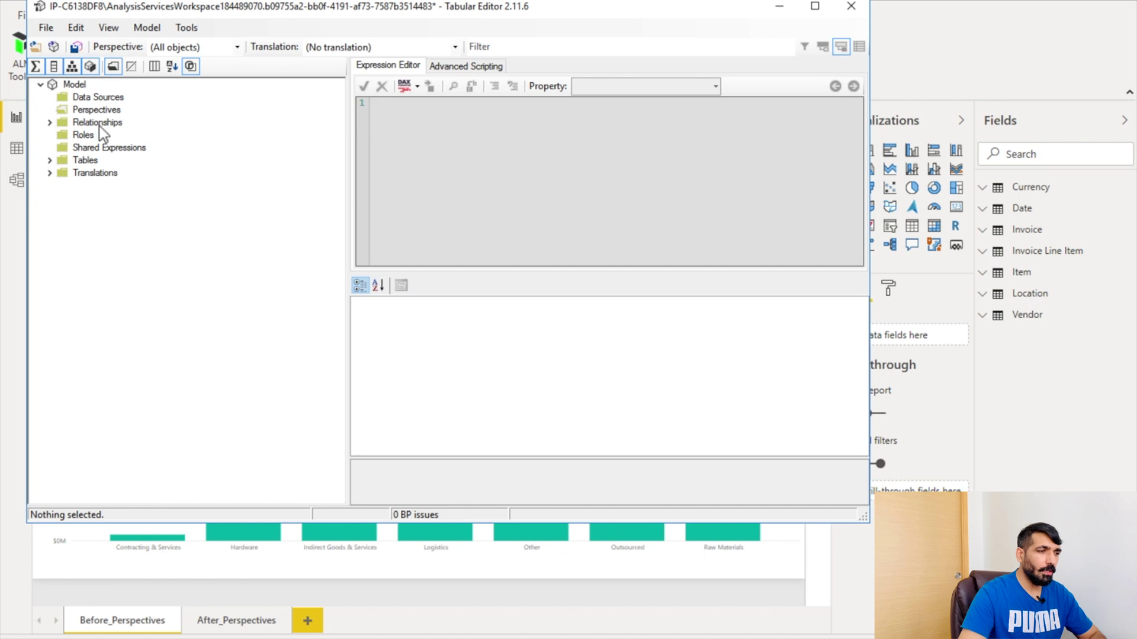
right_click(98, 110)
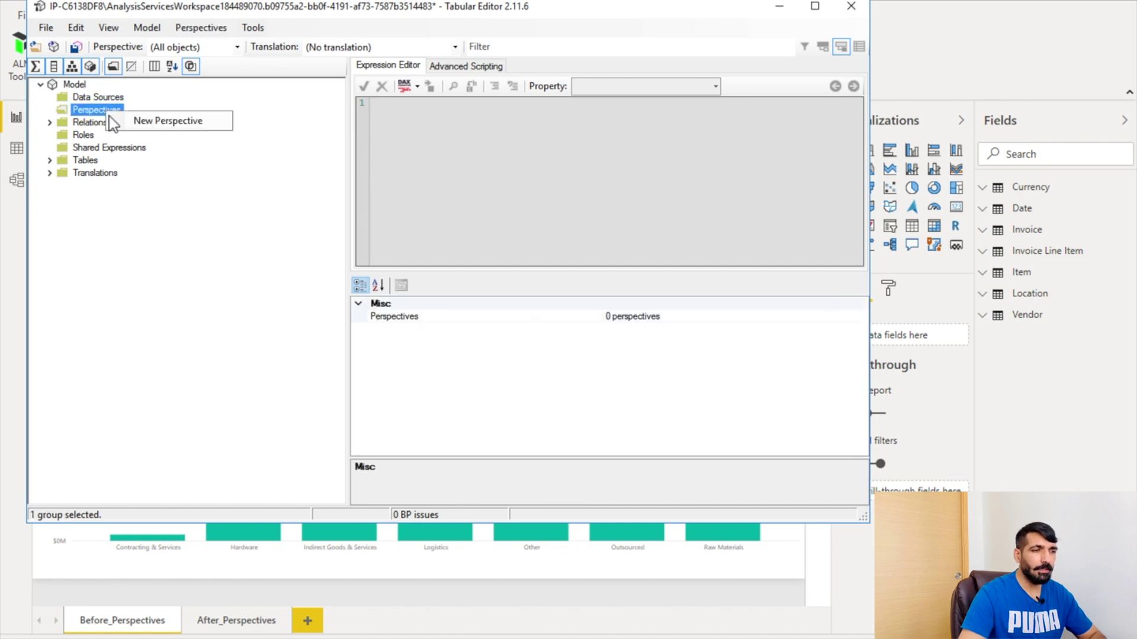
click(167, 122)
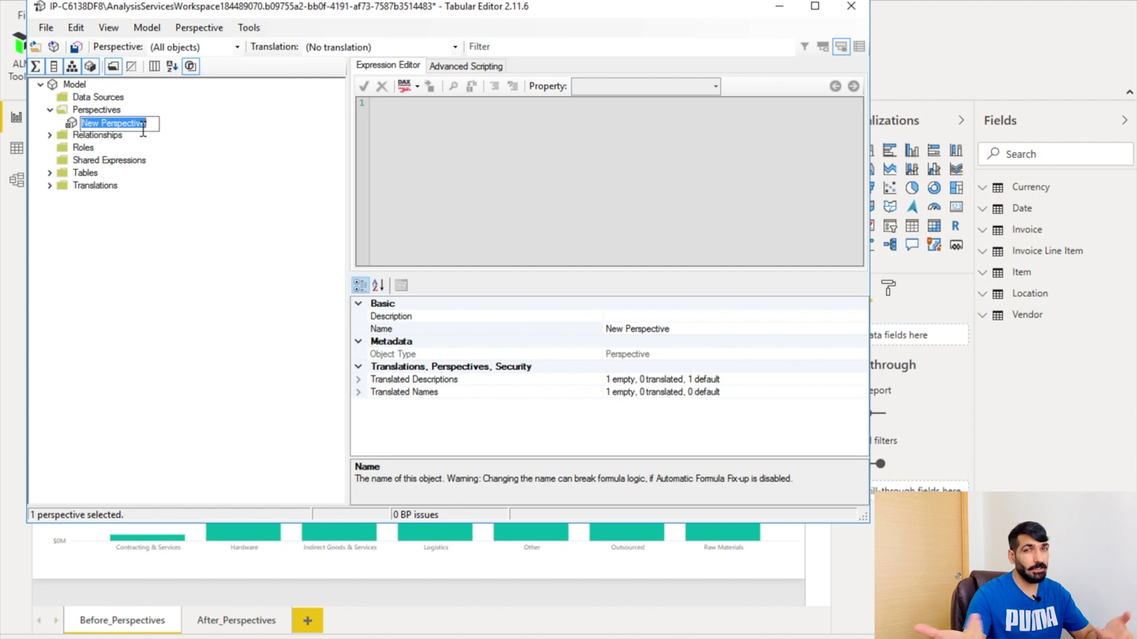
key(Return)
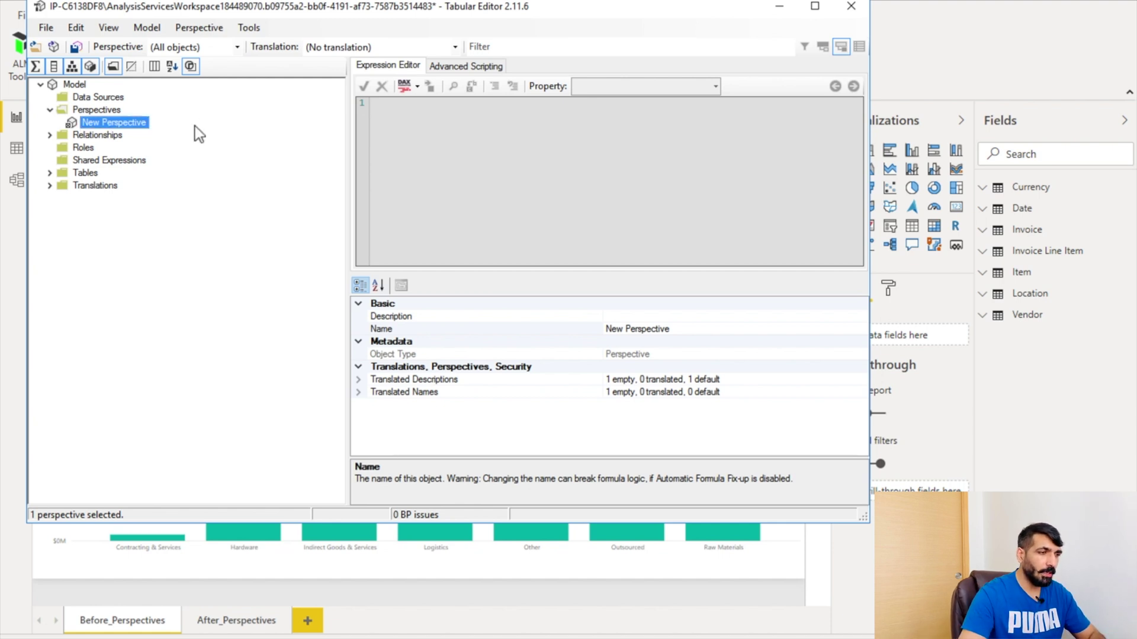
click(50, 173)
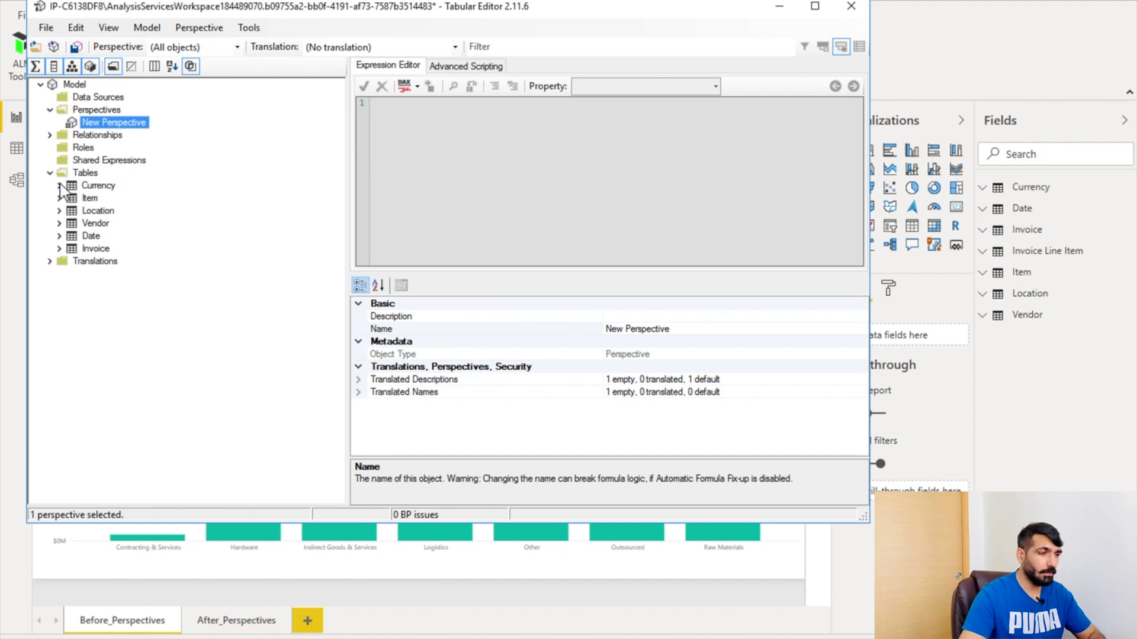
Add the Item table's Commodity and Sub Category columns to New Perspective
click(59, 198)
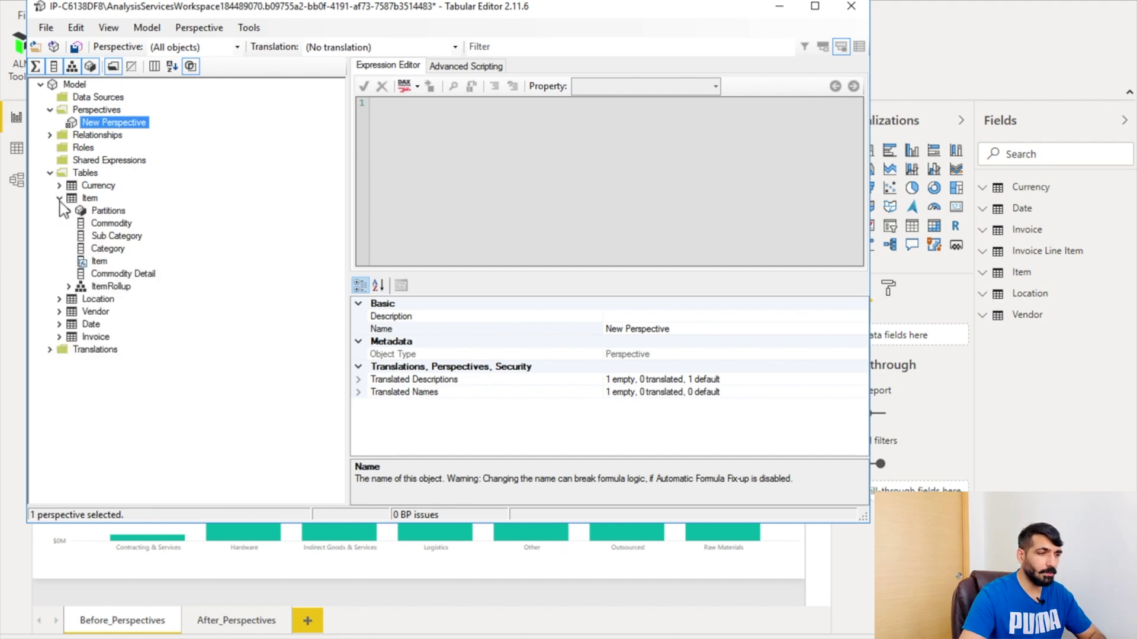
right_click(111, 224)
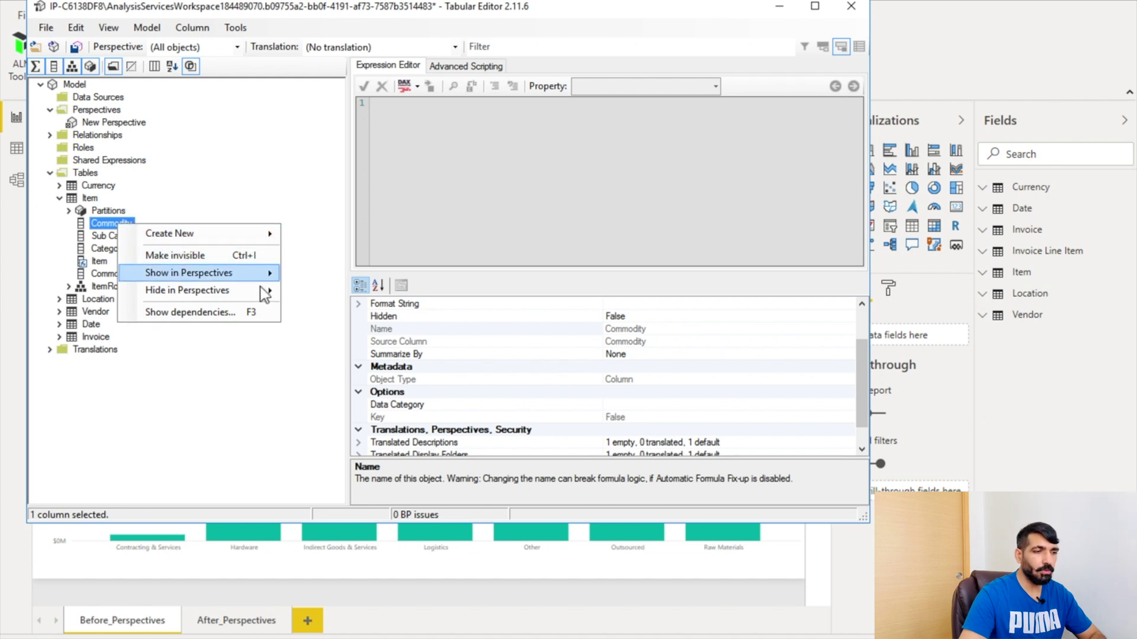
mouse_move(188, 273)
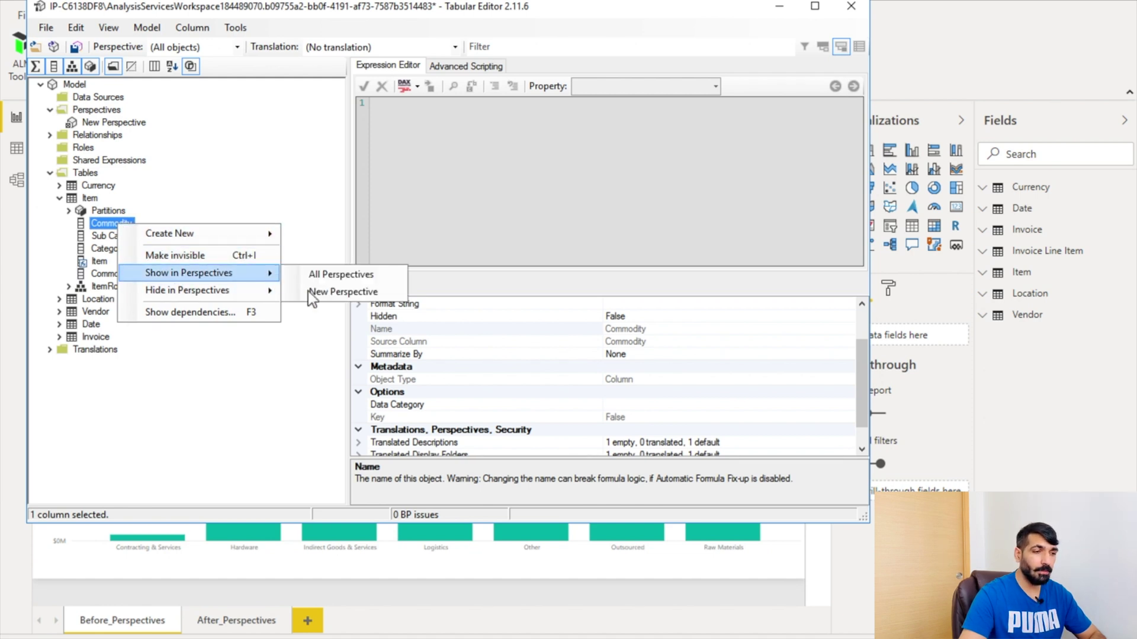
click(312, 294)
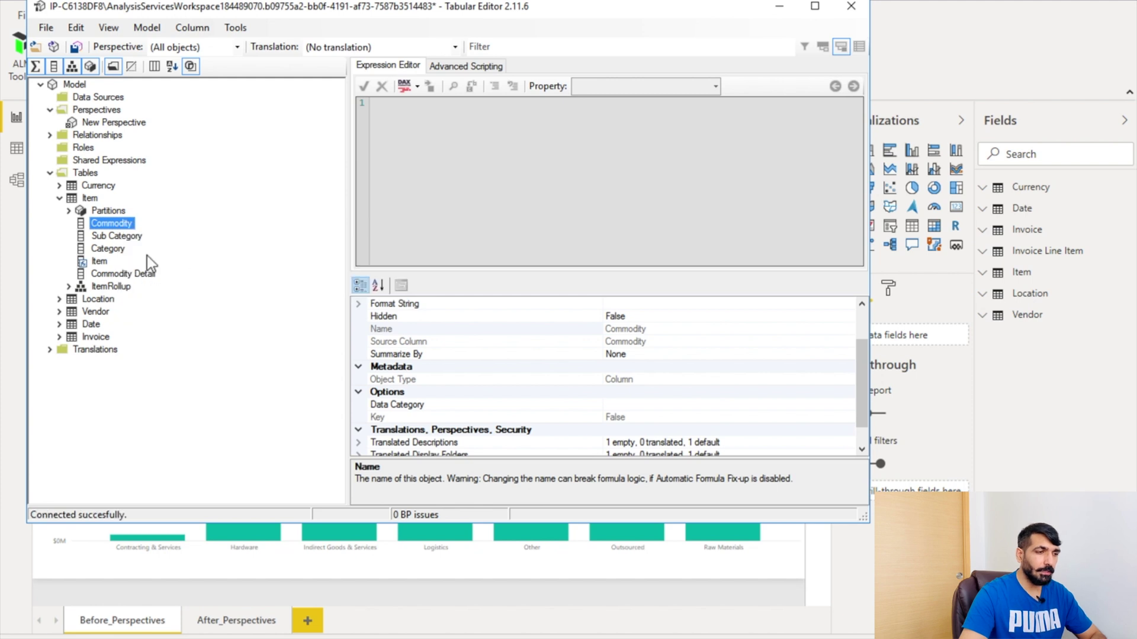
click(117, 236)
right_click(116, 241)
mouse_move(186, 287)
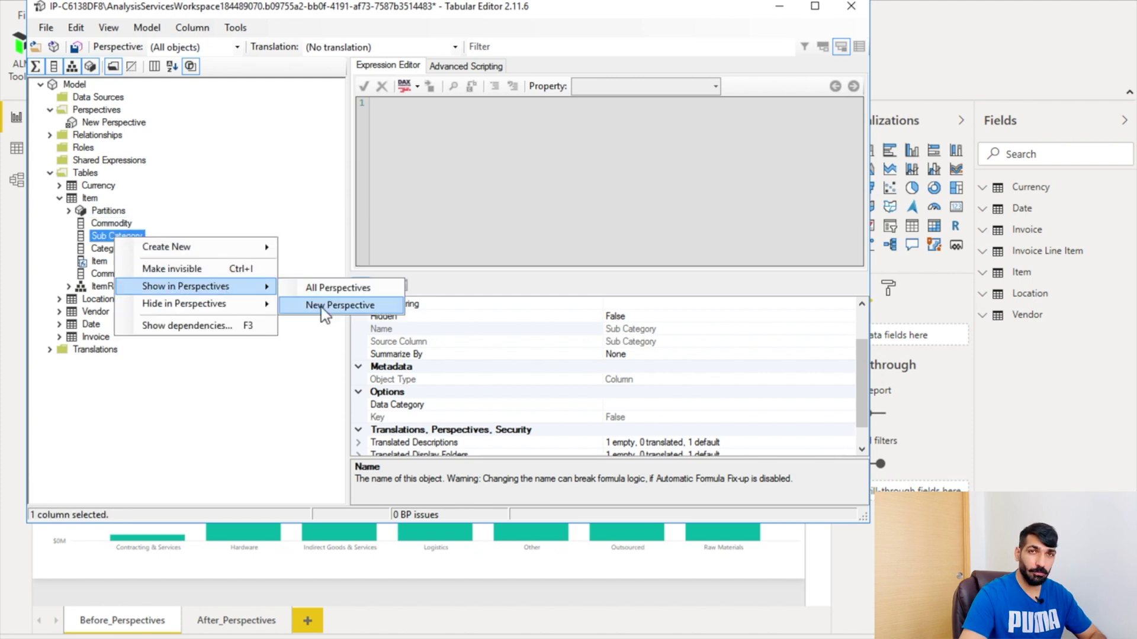
click(321, 306)
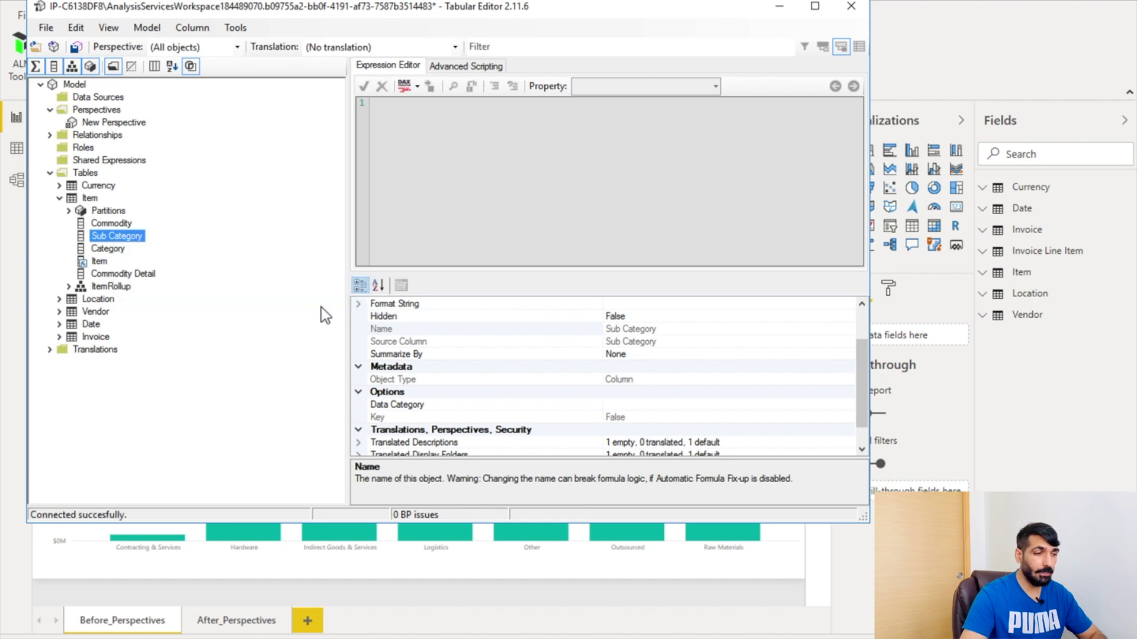
right_click(128, 235)
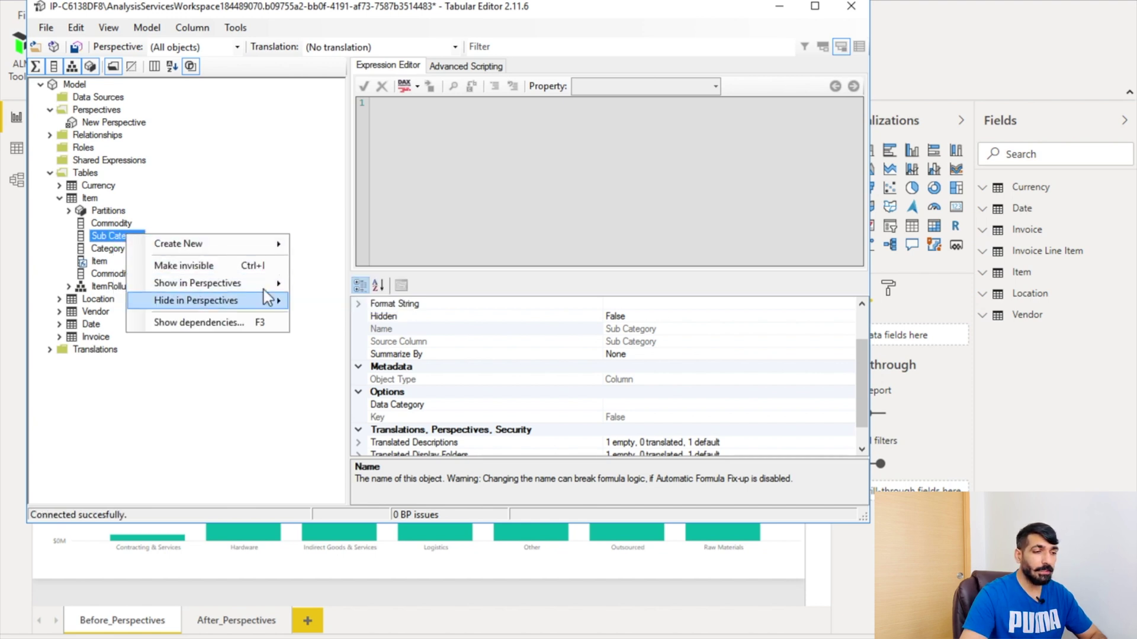
mouse_move(197, 282)
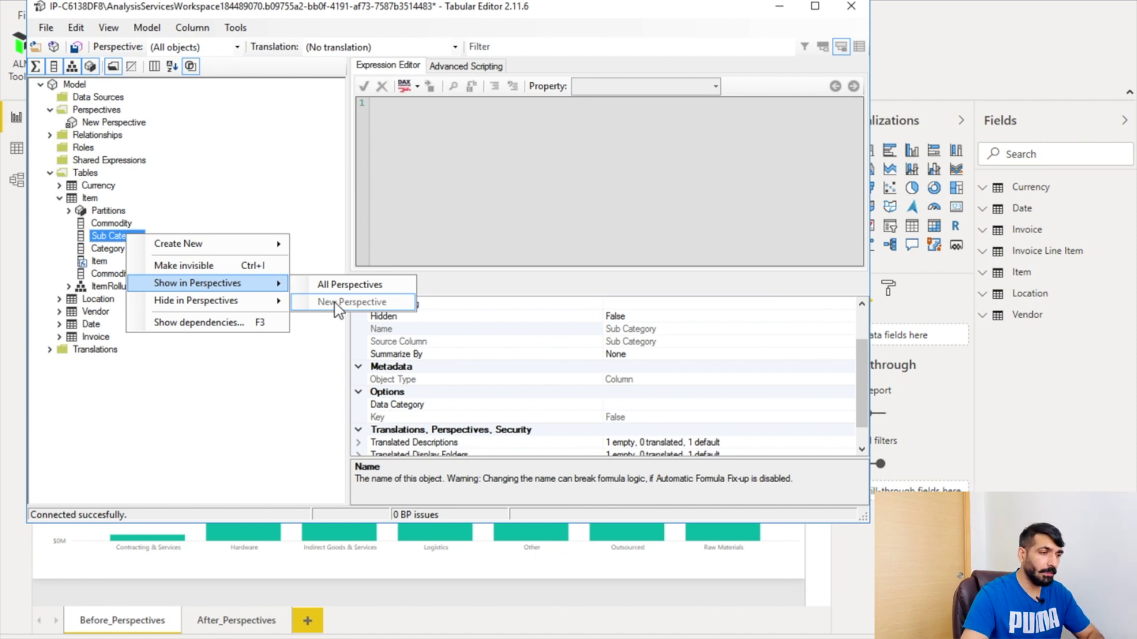
click(335, 303)
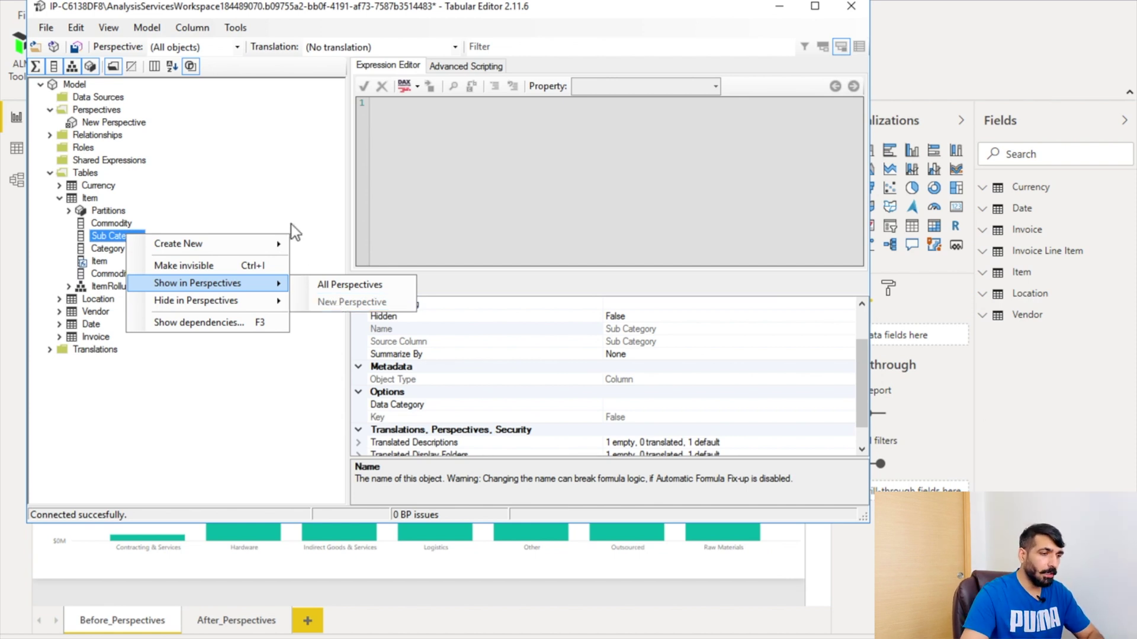
Add the Location table's Country/Region column to New Perspective and save the model changes
click(58, 312)
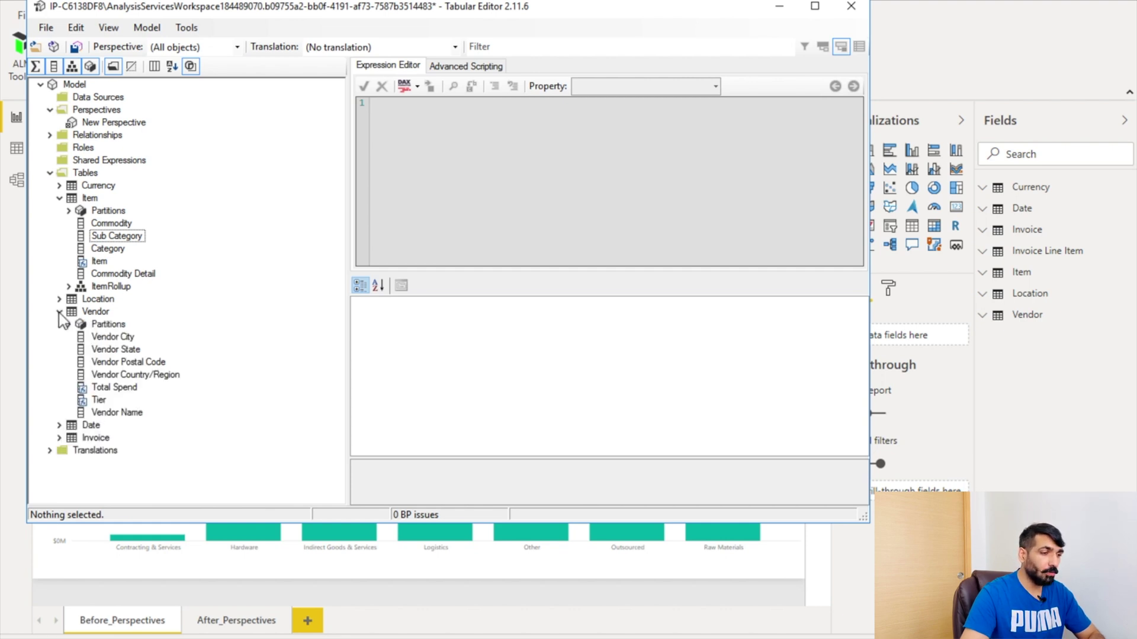
click(59, 311)
click(60, 300)
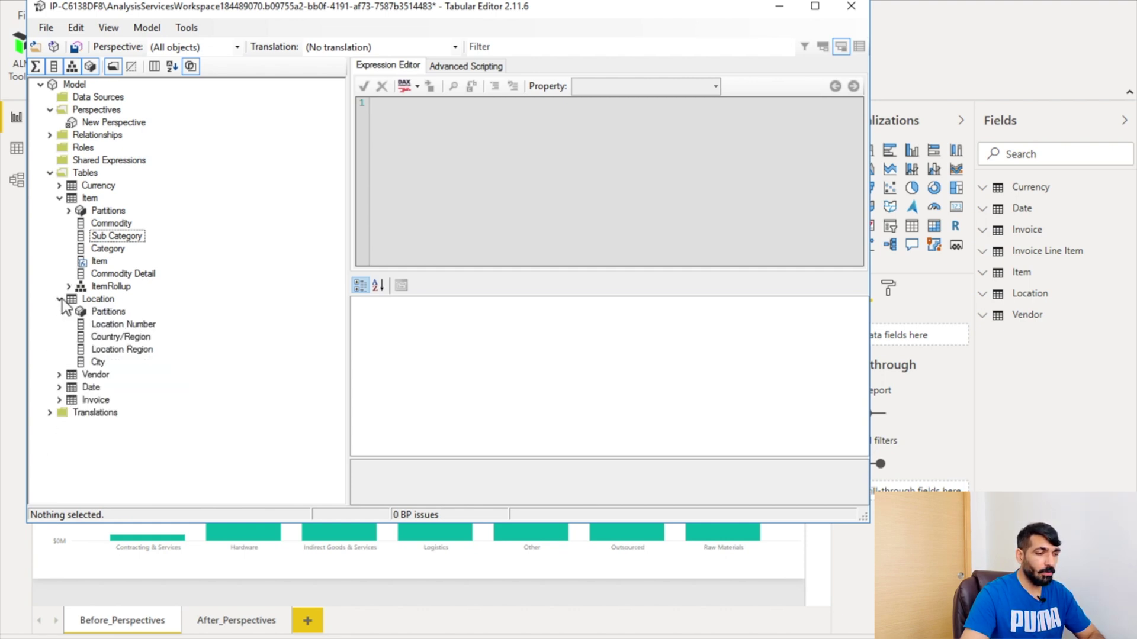
right_click(129, 337)
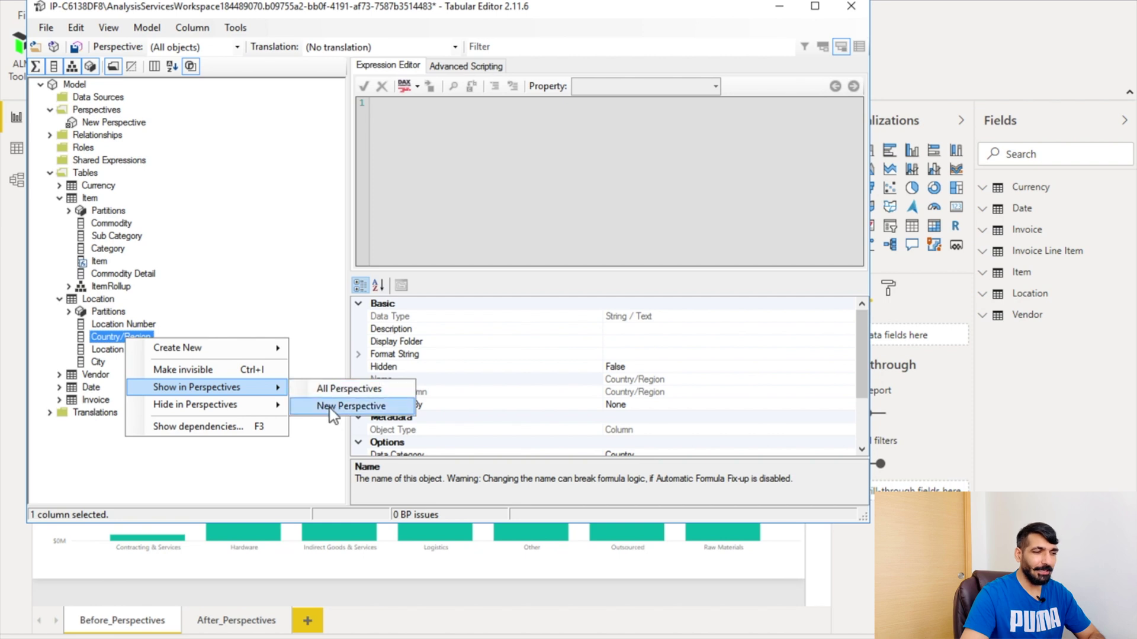
click(347, 409)
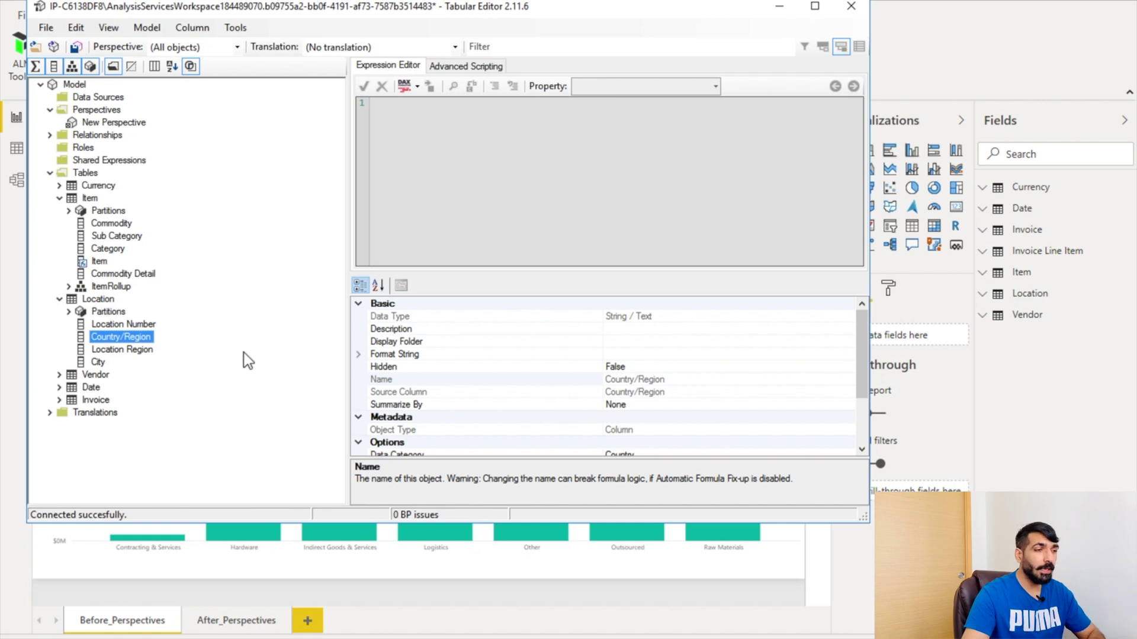
click(77, 47)
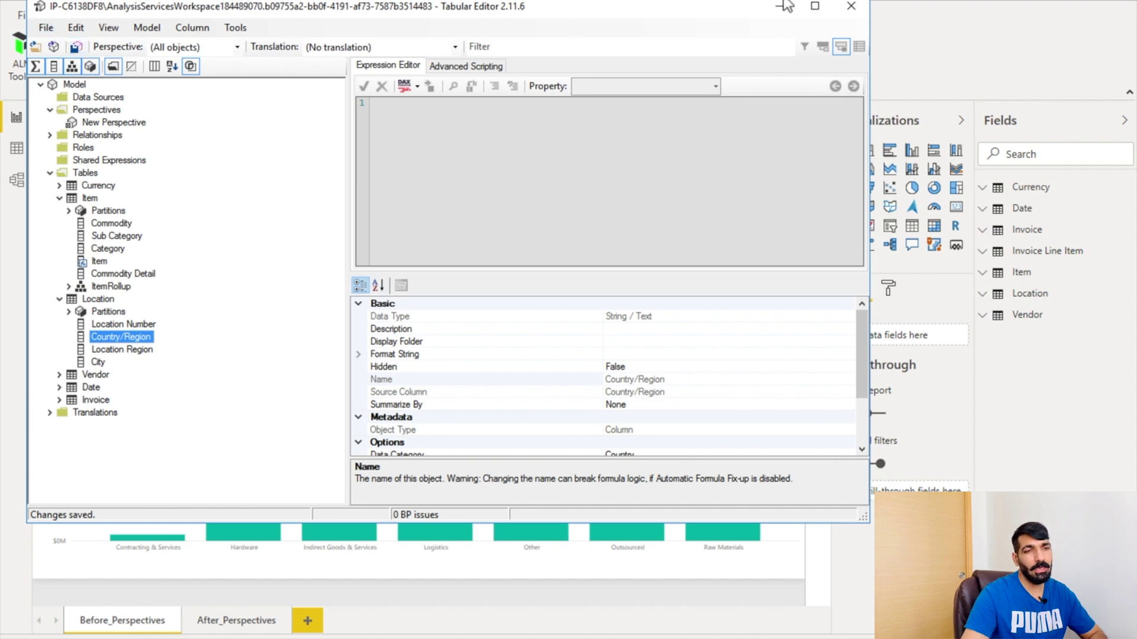
Close Tabular Editor to return to the Perspectives In Power BI report
click(853, 8)
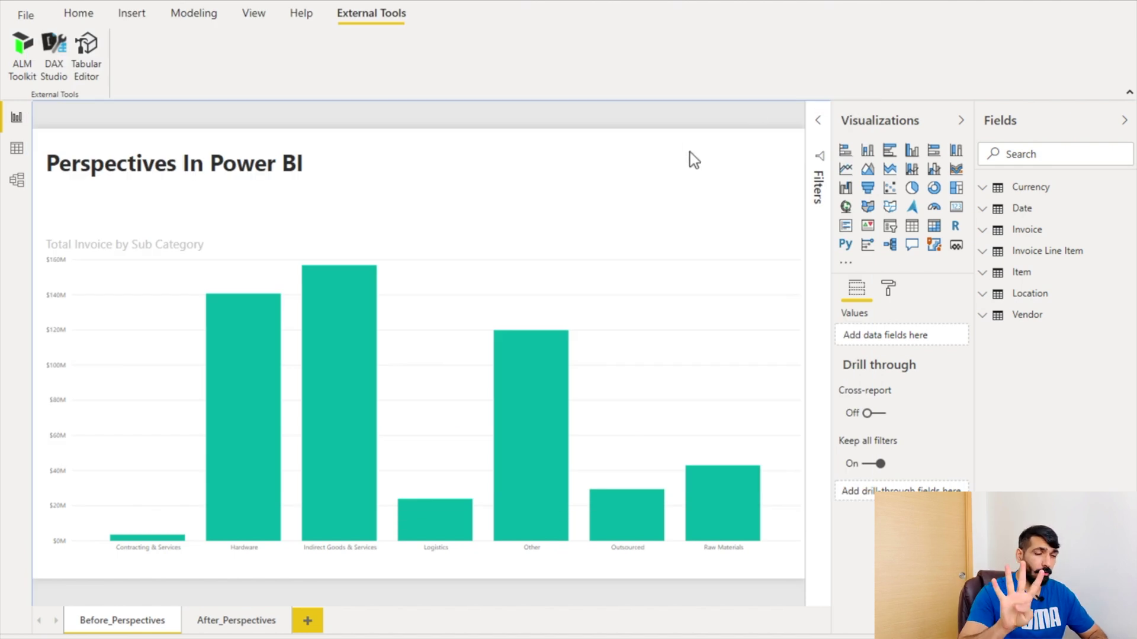
Set the Before_Perspectives page's Personalize visual report-reader perspective to New Perspective
click(887, 292)
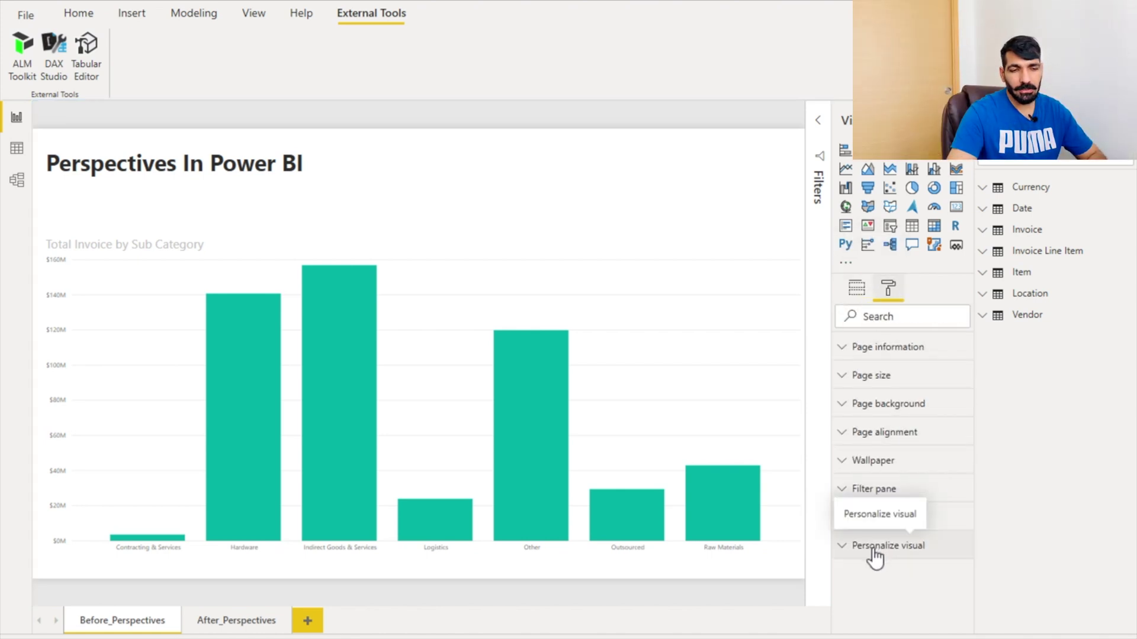
click(915, 550)
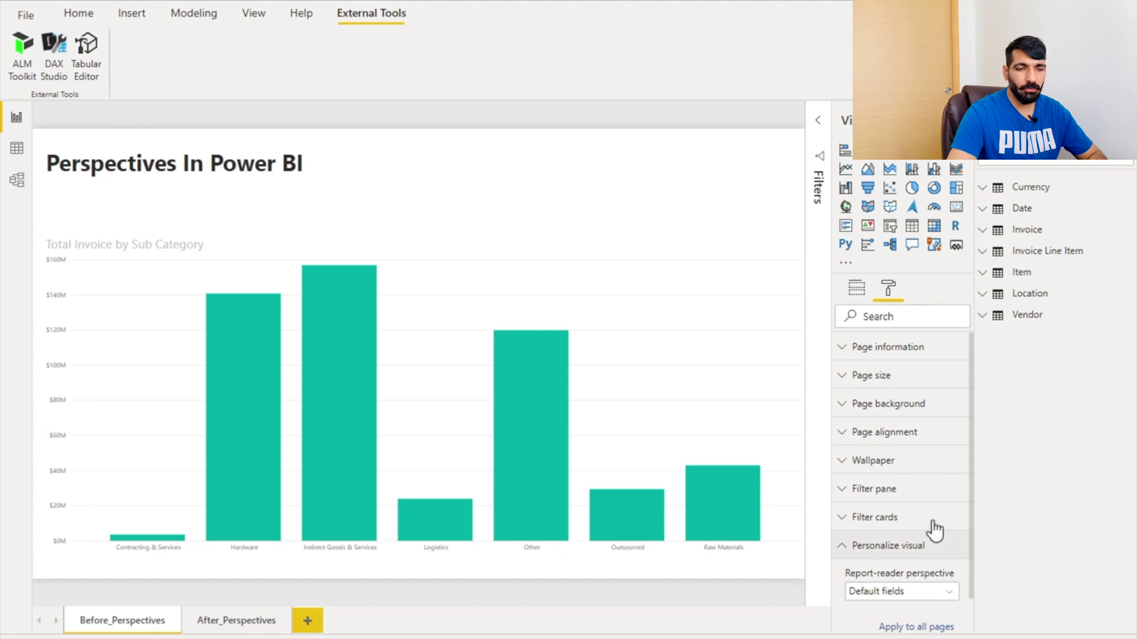
scroll(936, 530, down, 1)
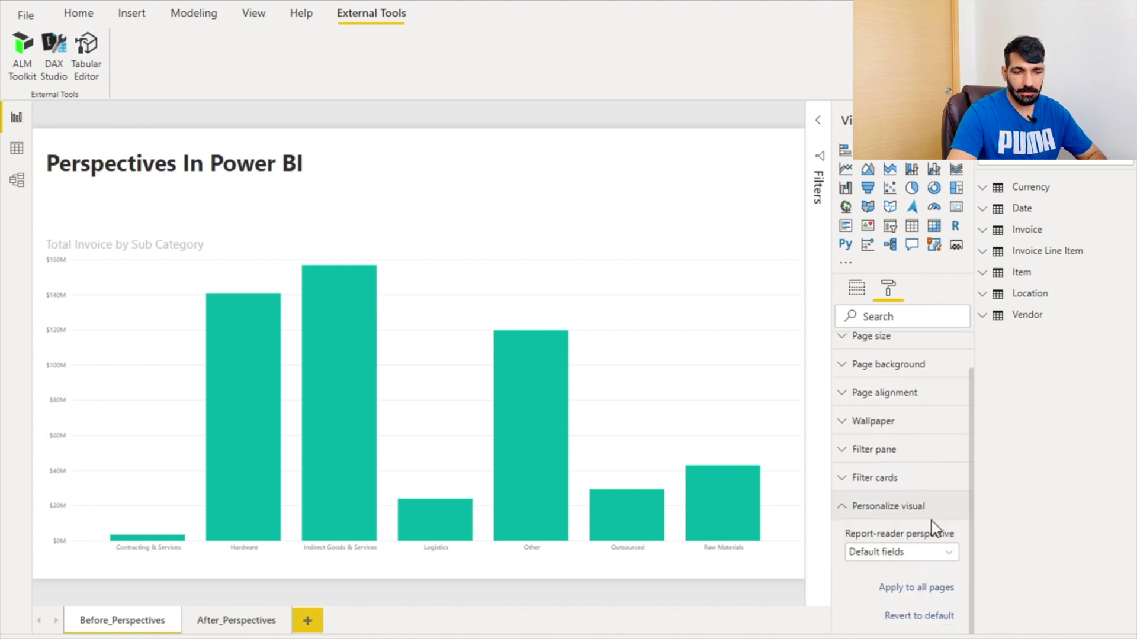
click(898, 552)
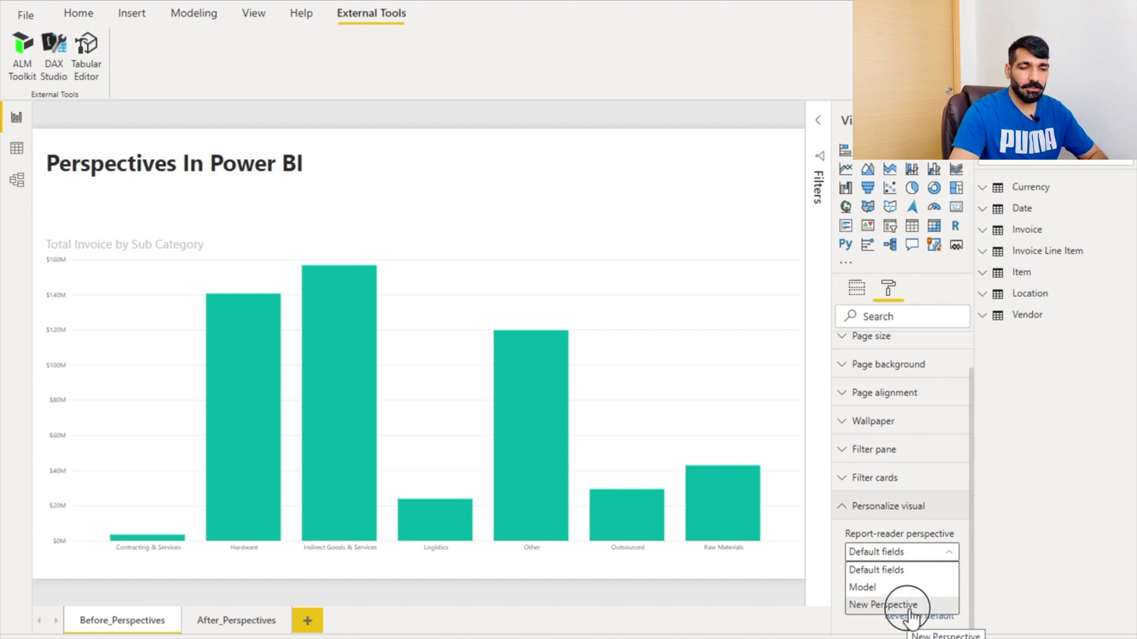
click(907, 605)
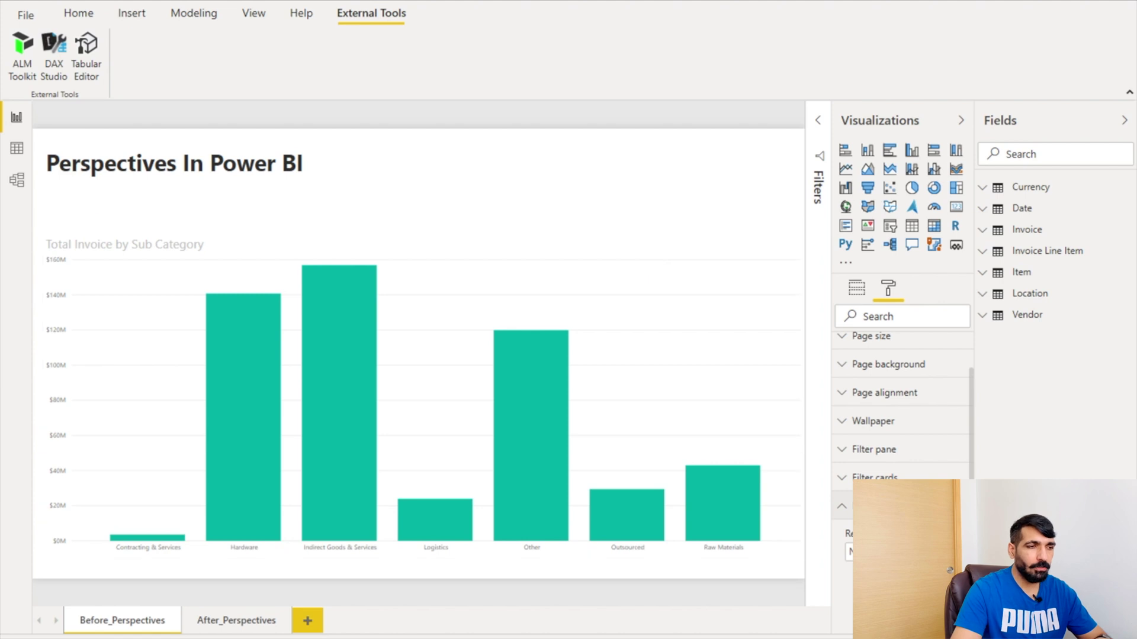
Deselect all visuals, save the report with Ctrl+S, and return to the Home ribbon
click(384, 165)
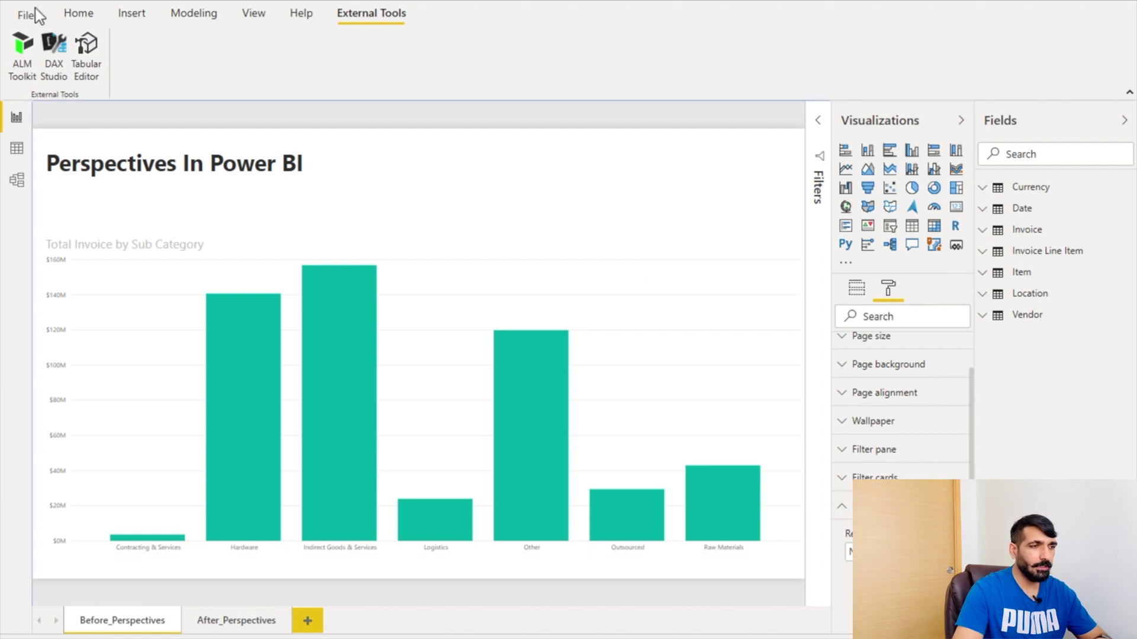
key(ctrl+s)
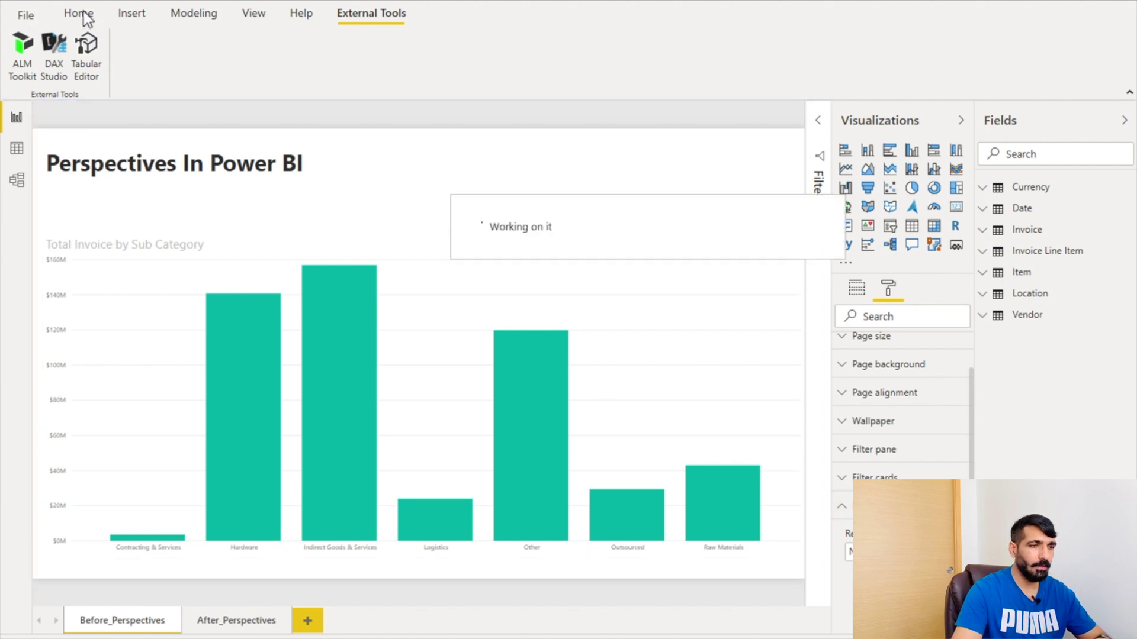
click(78, 14)
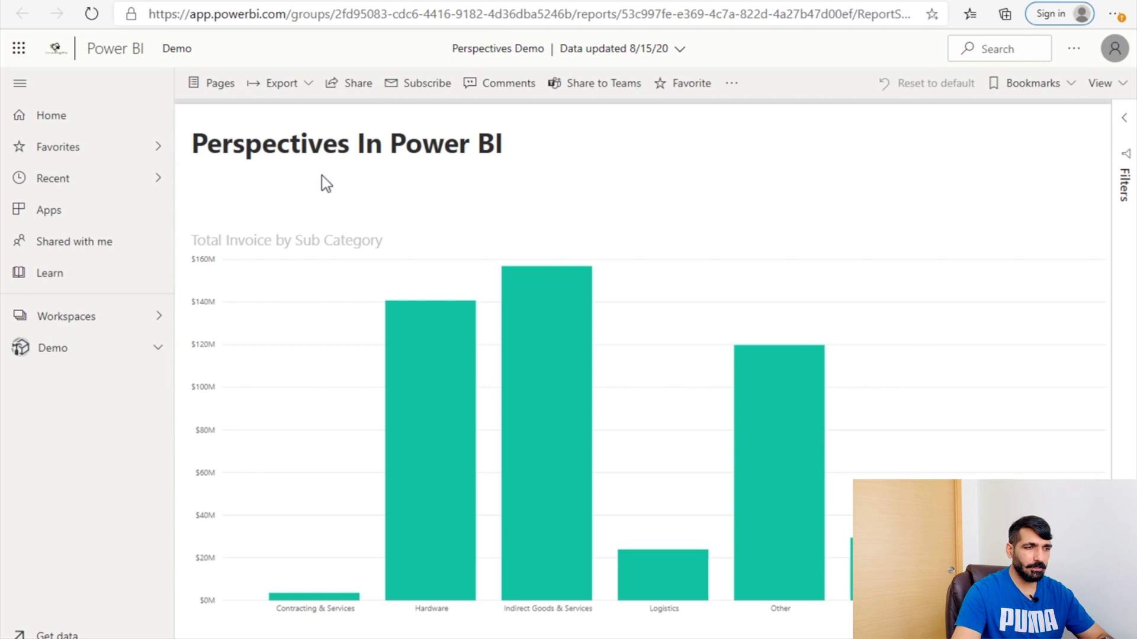
mouse_move(648, 409)
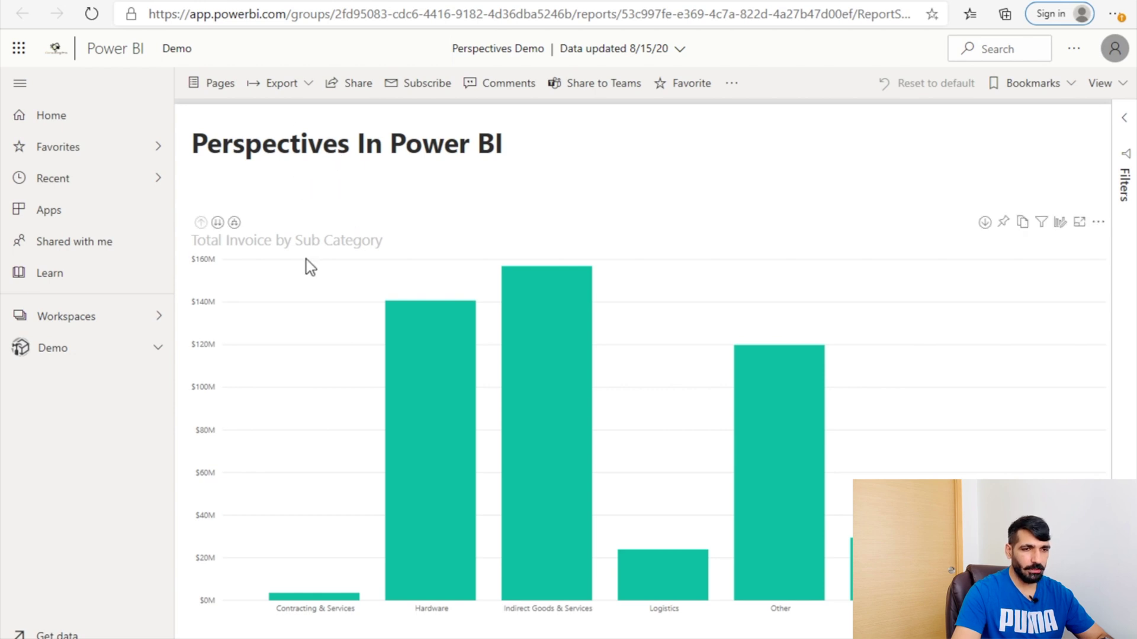
Personalize the chart by adding a Legend field, expanding Item to show Commodity and Sub Category
click(1061, 223)
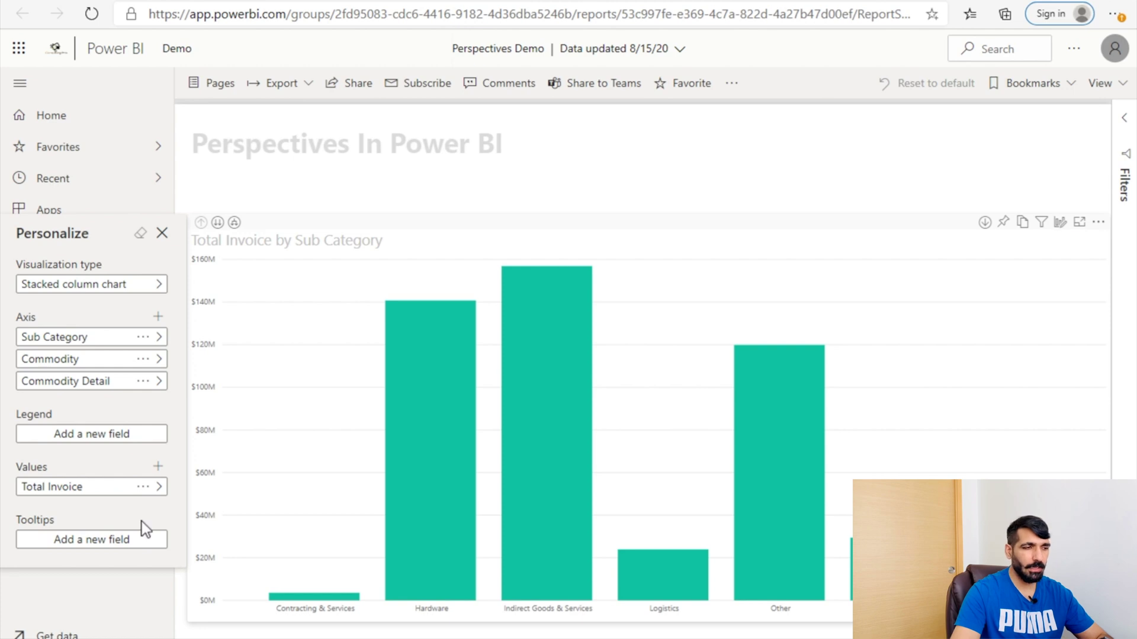
click(114, 437)
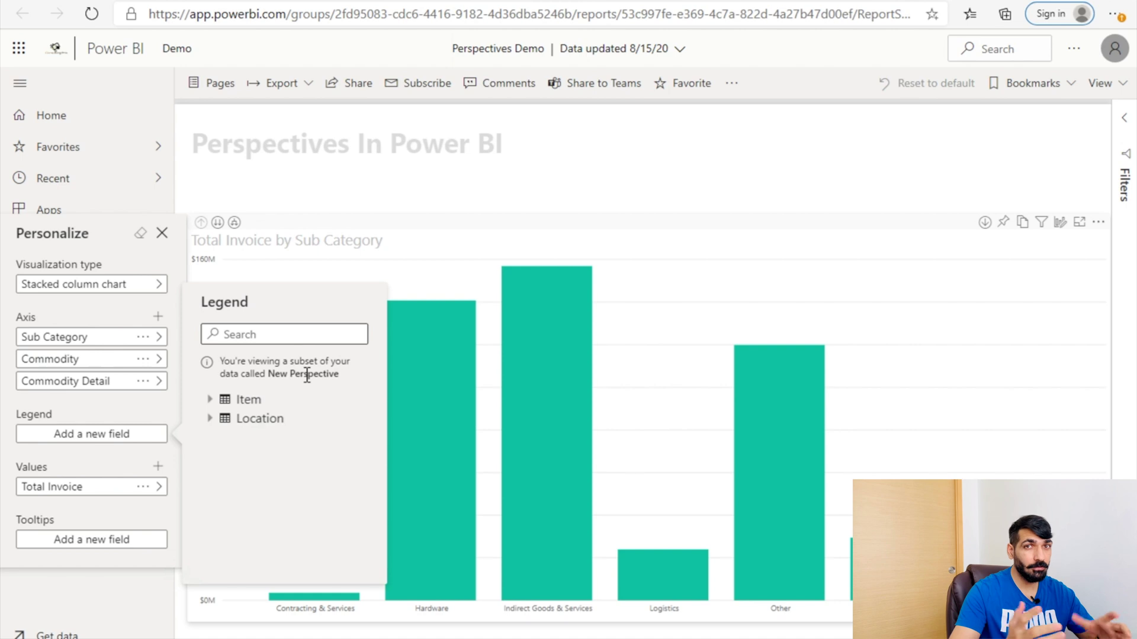
click(214, 400)
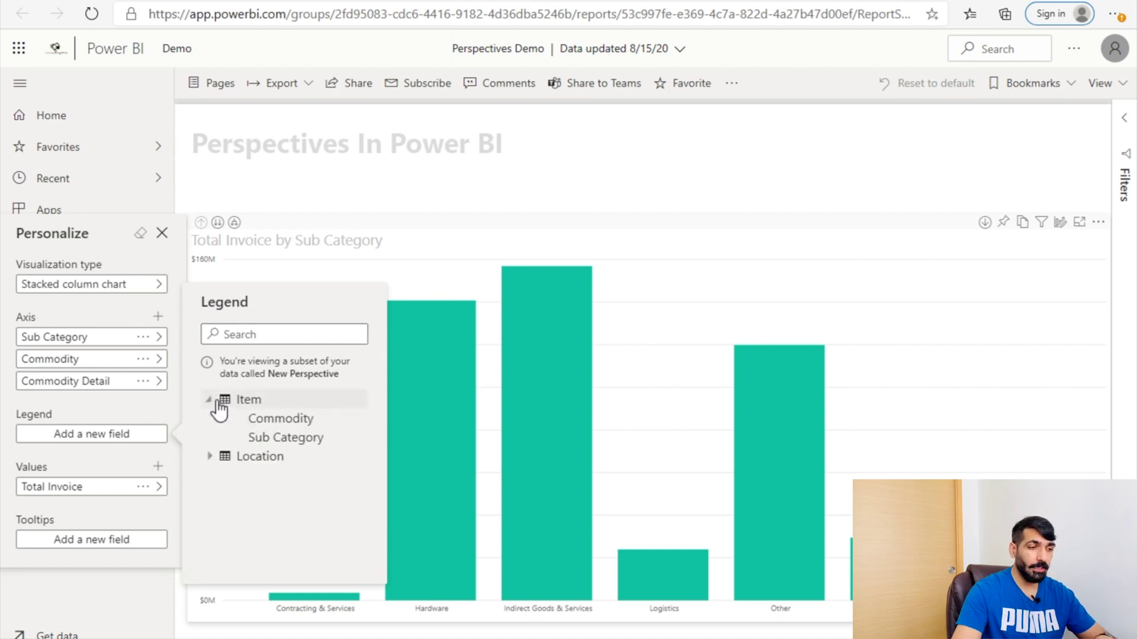